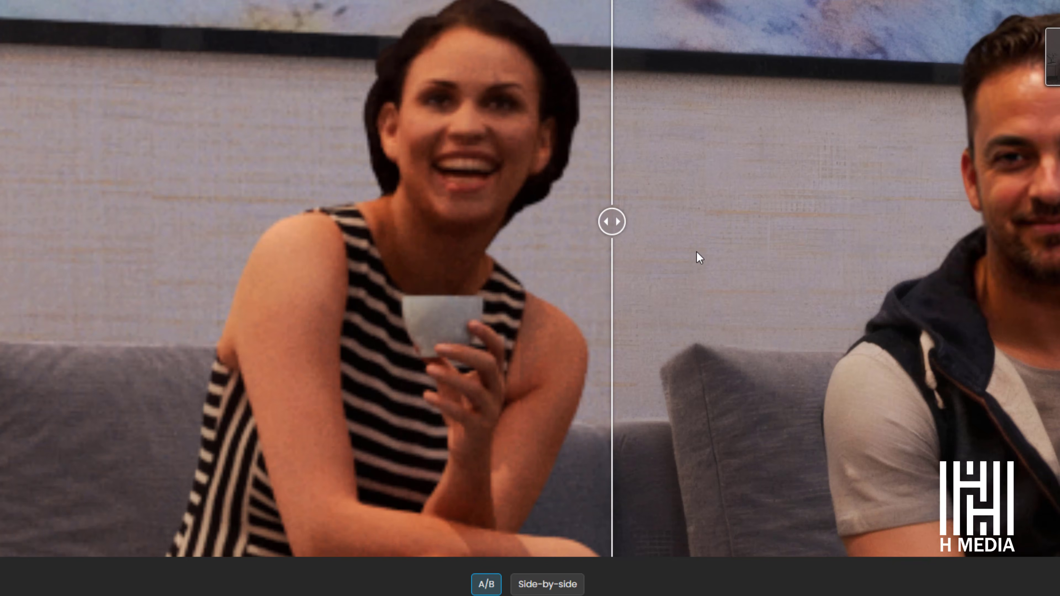
Step: Compare the original and enhanced renders of the seated couple by sweeping the A/B divider across both people
drag(698, 256, 111, 245)
drag(38, 233, 227, 219)
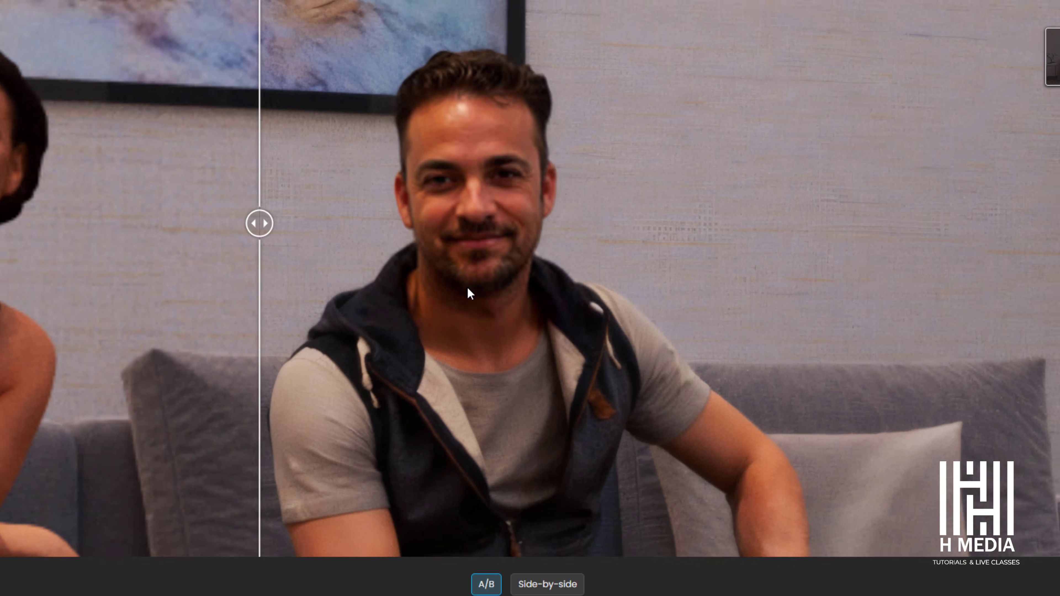
scroll(467, 287, down, 1)
drag(444, 288, 393, 173)
drag(245, 126, 230, 172)
scroll(322, 223, down, 2)
drag(326, 225, 653, 224)
drag(581, 228, 653, 234)
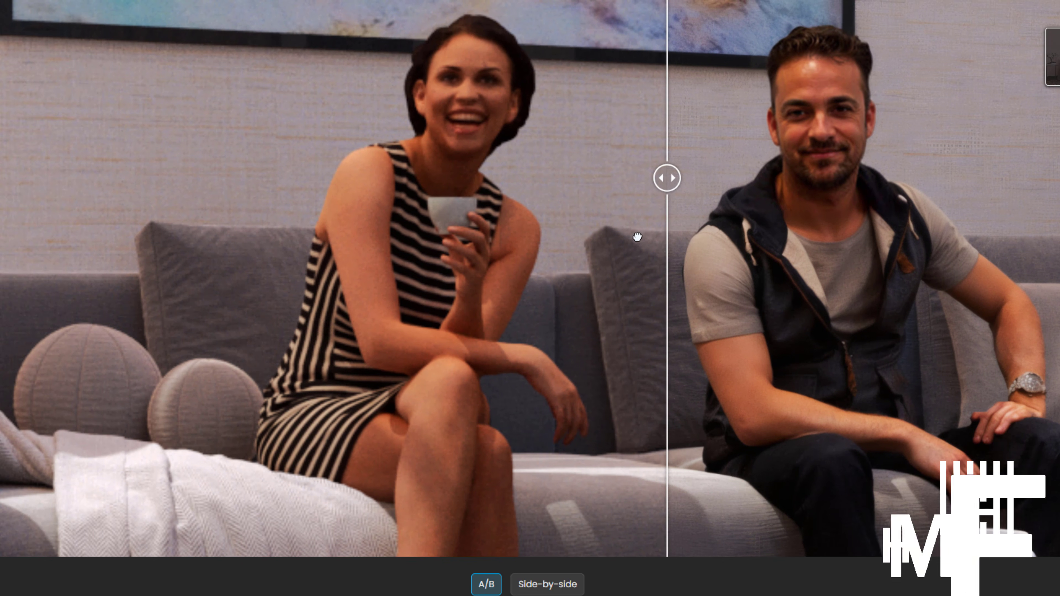
drag(654, 188, 233, 173)
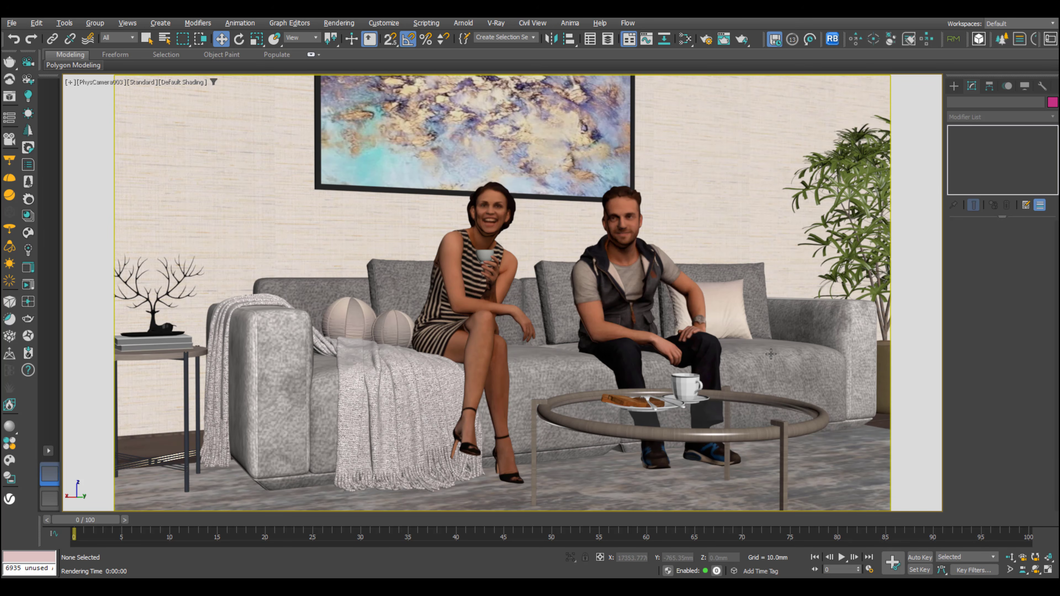
Step: Add a VRayEnhancerData render element in the V-Ray render setup
key(F10)
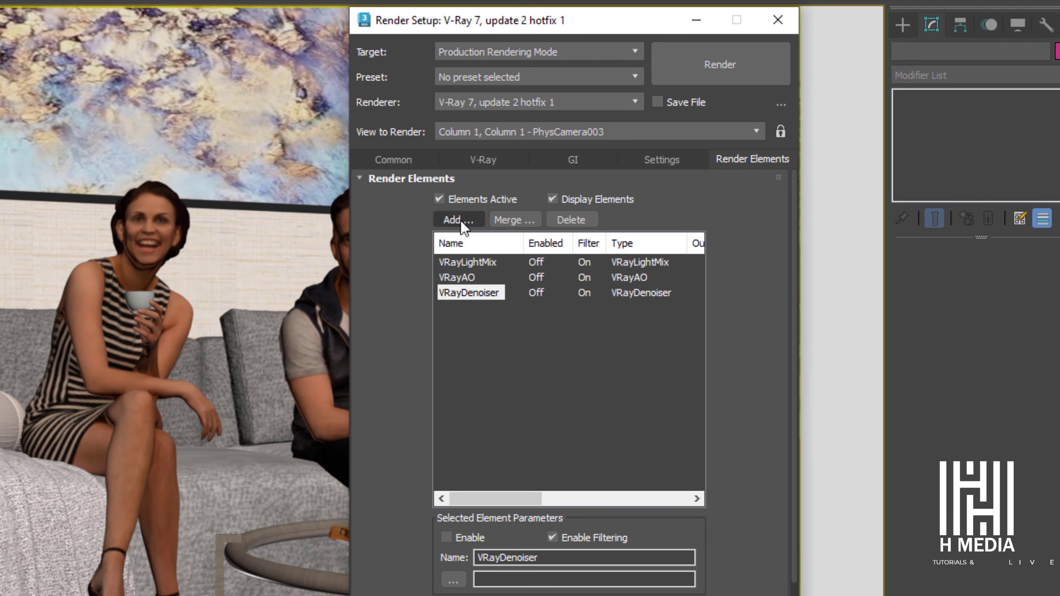
click(458, 220)
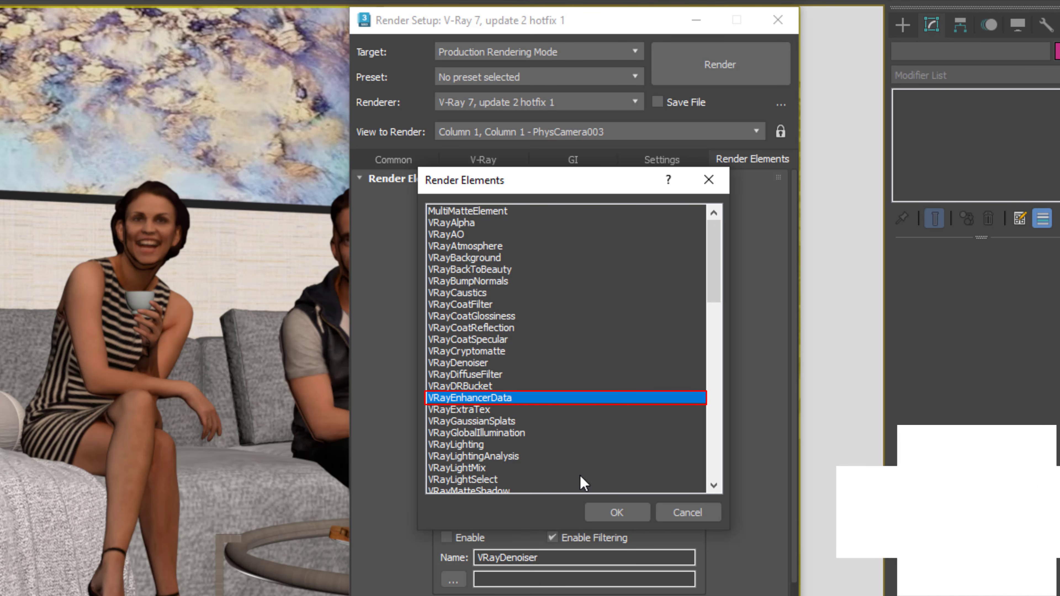
click(612, 512)
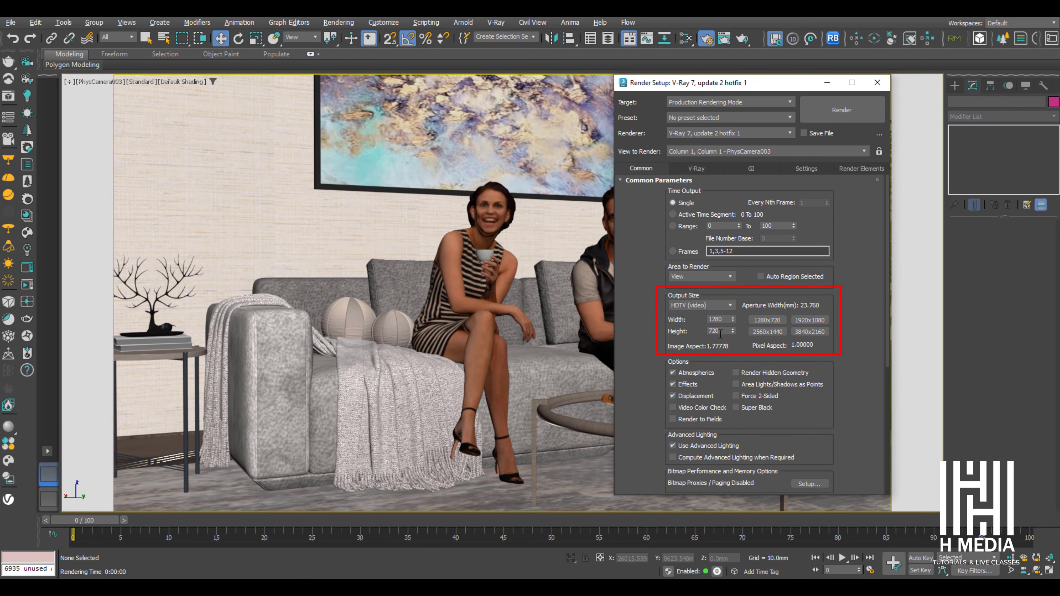
Step: Render the PhysCamera003 view at 1280 × 720 and stop the render before it completes
drag(768, 85, 899, 84)
click(974, 112)
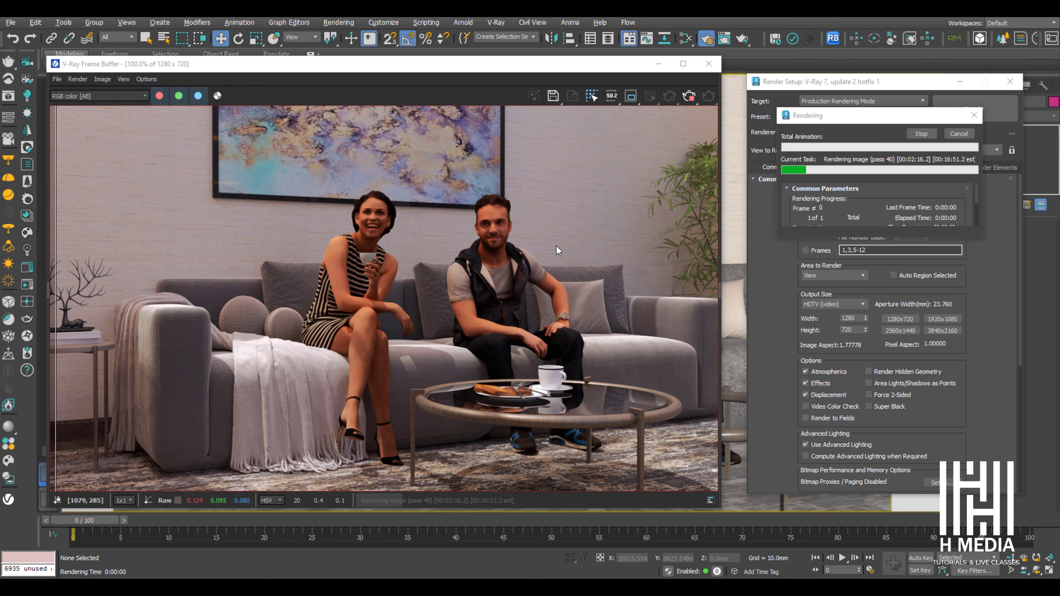
scroll(504, 239, up, 1)
middle_drag(585, 237, 306, 242)
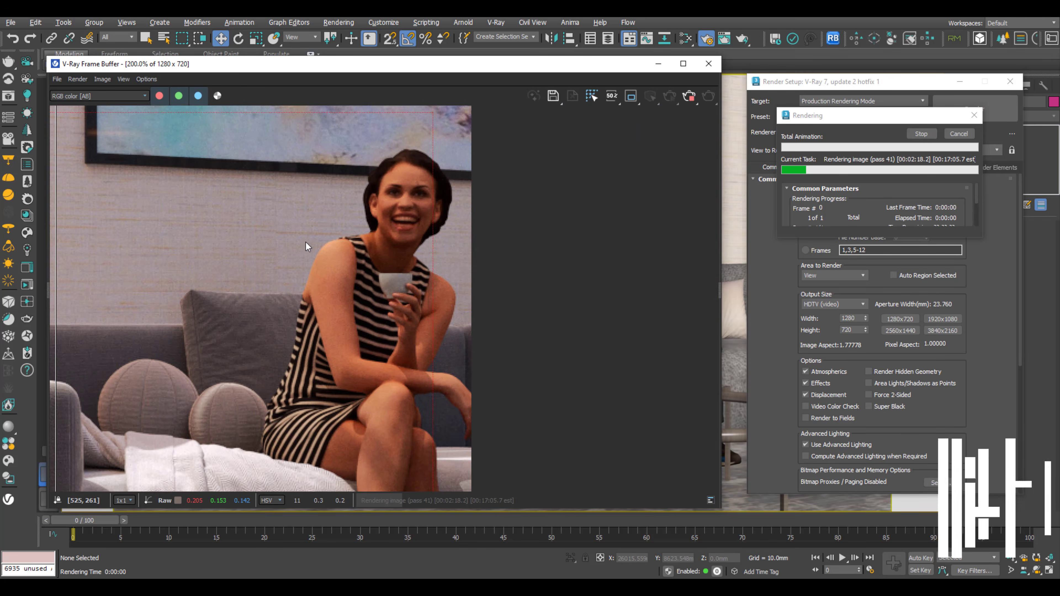
scroll(460, 242, down, 1)
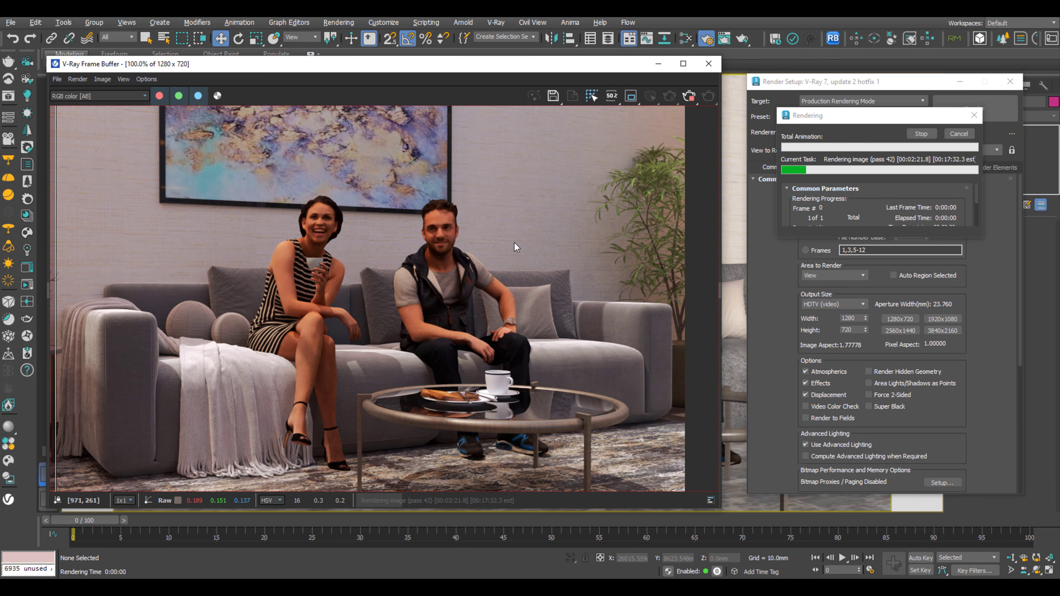
click(688, 97)
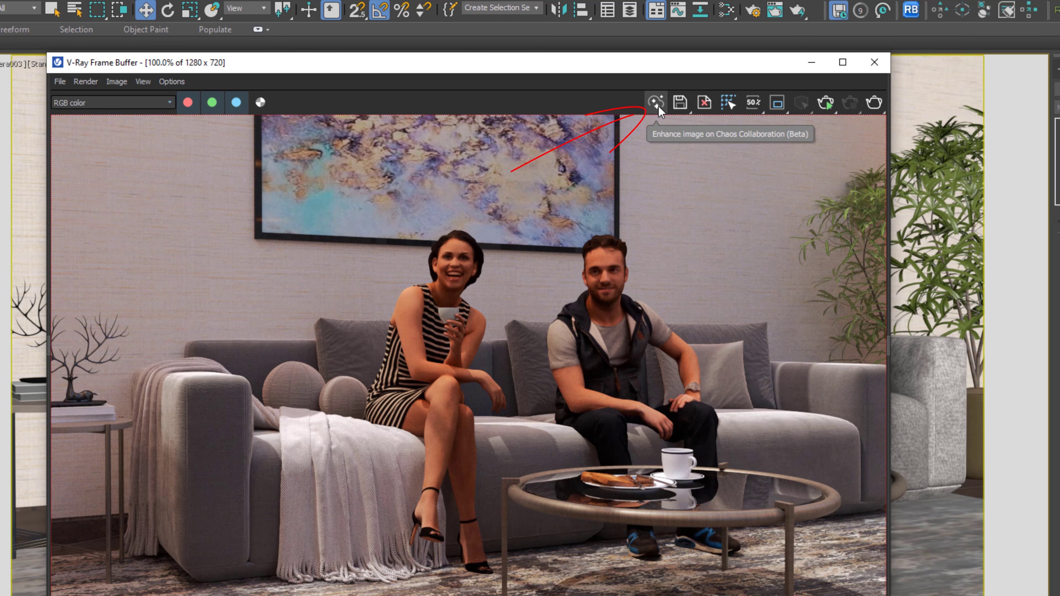
Step: Prepare the finished render for upload to Chaos Collaboration as an image to enhance
click(659, 105)
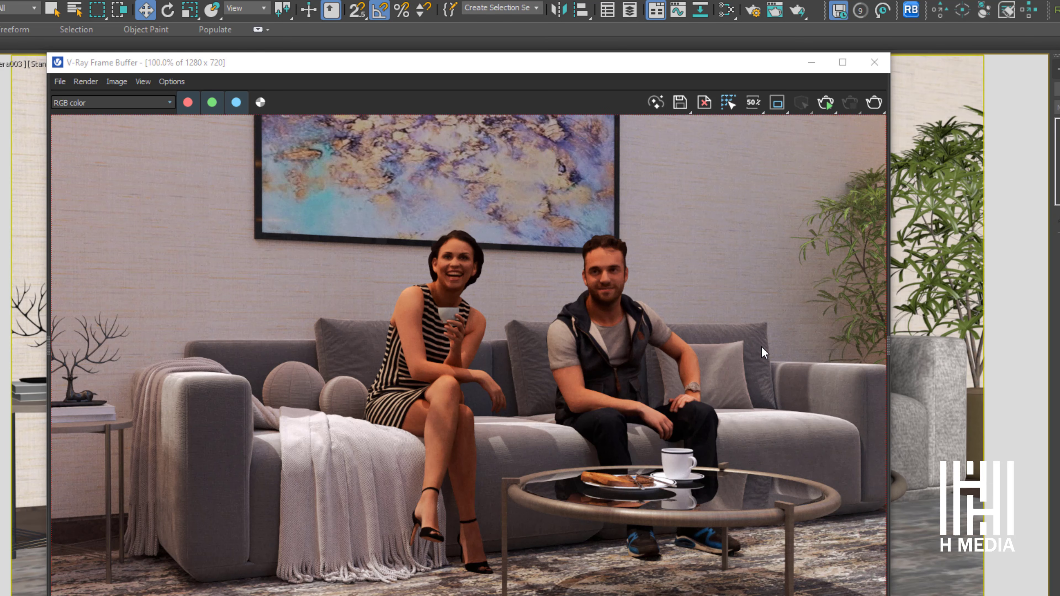
click(60, 82)
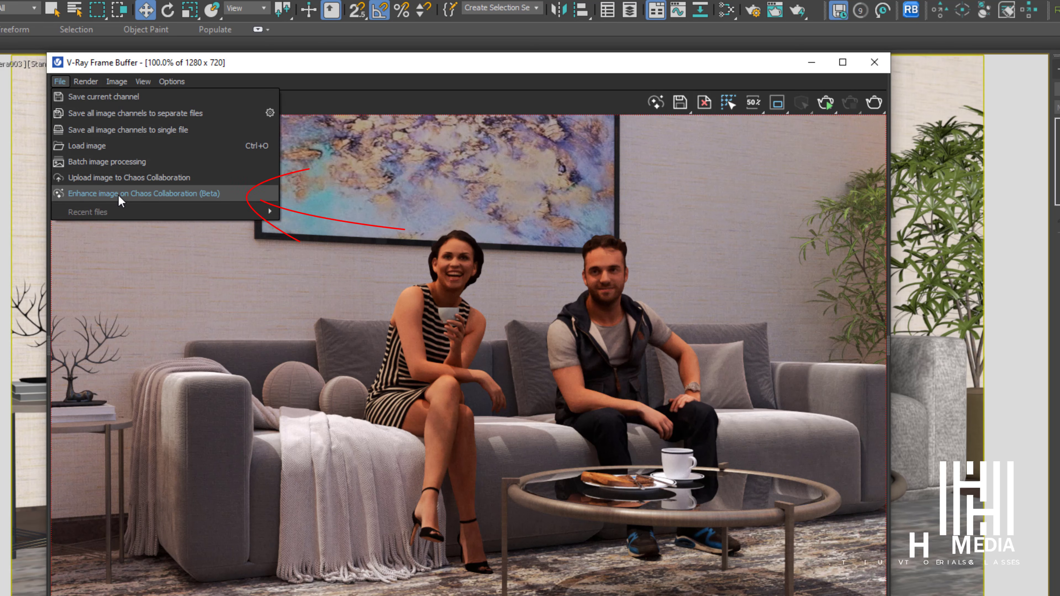
click(182, 195)
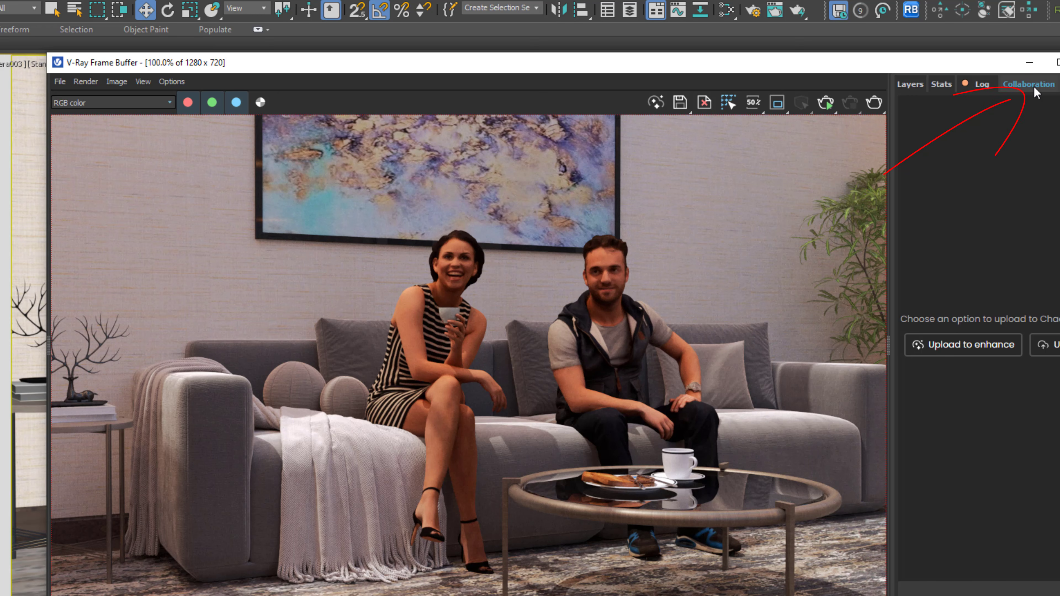
click(961, 347)
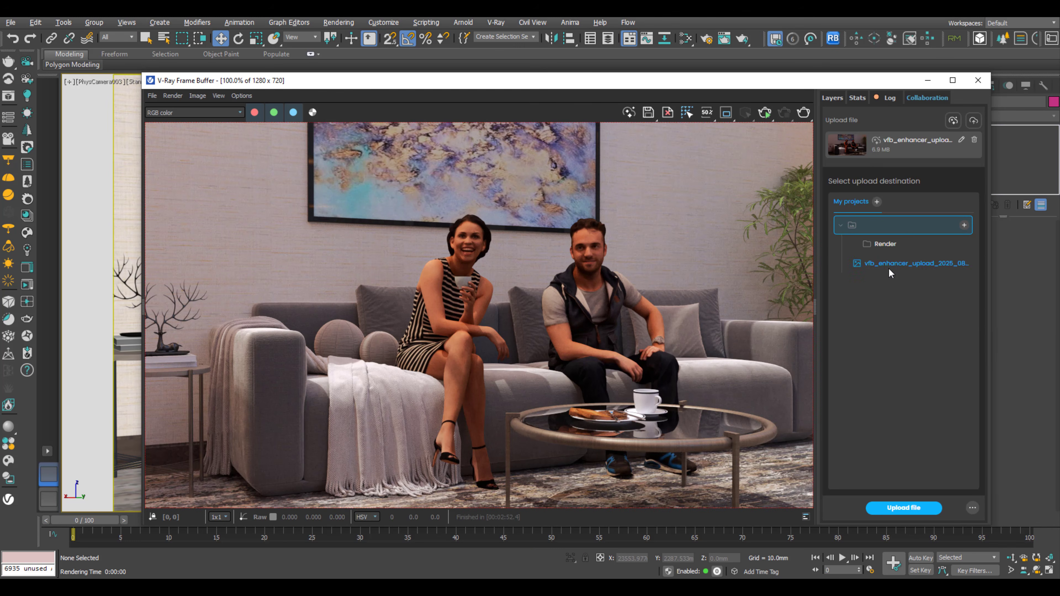
Step: Upload the enhancer file to the Render project folder, keeping its default name
click(962, 141)
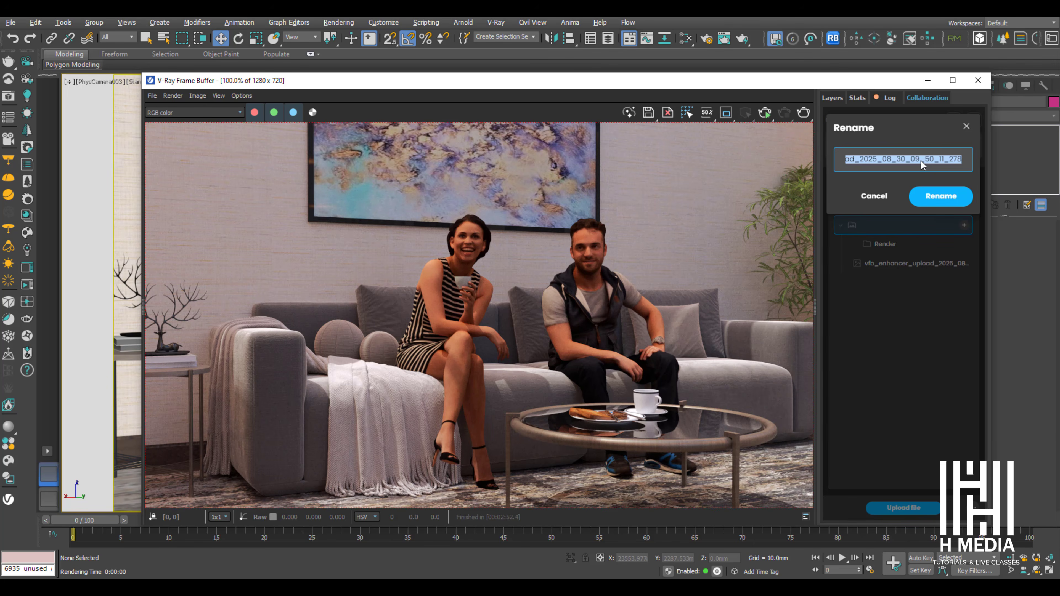
click(870, 195)
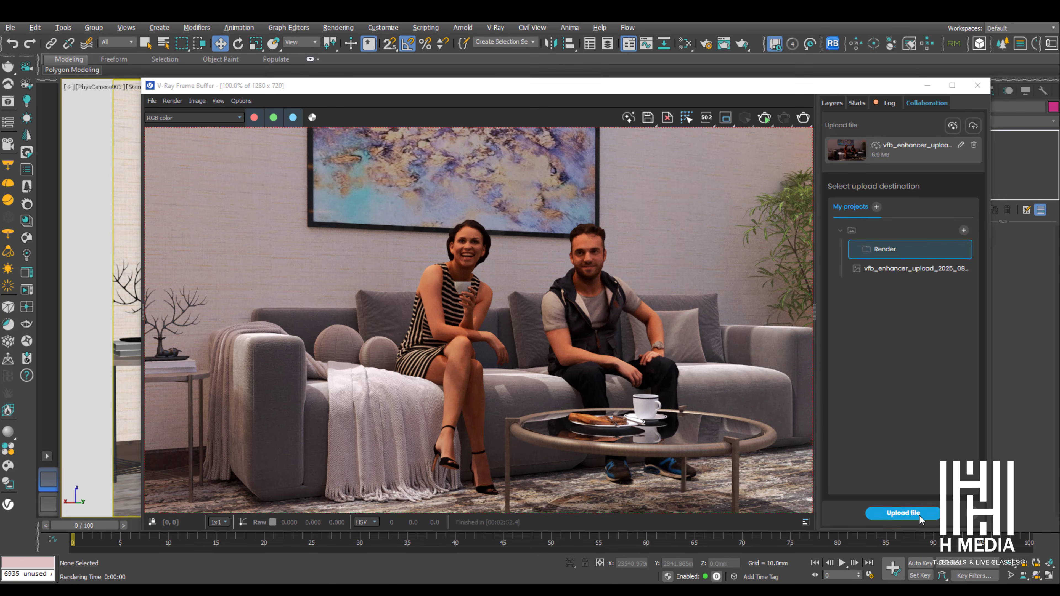
click(916, 509)
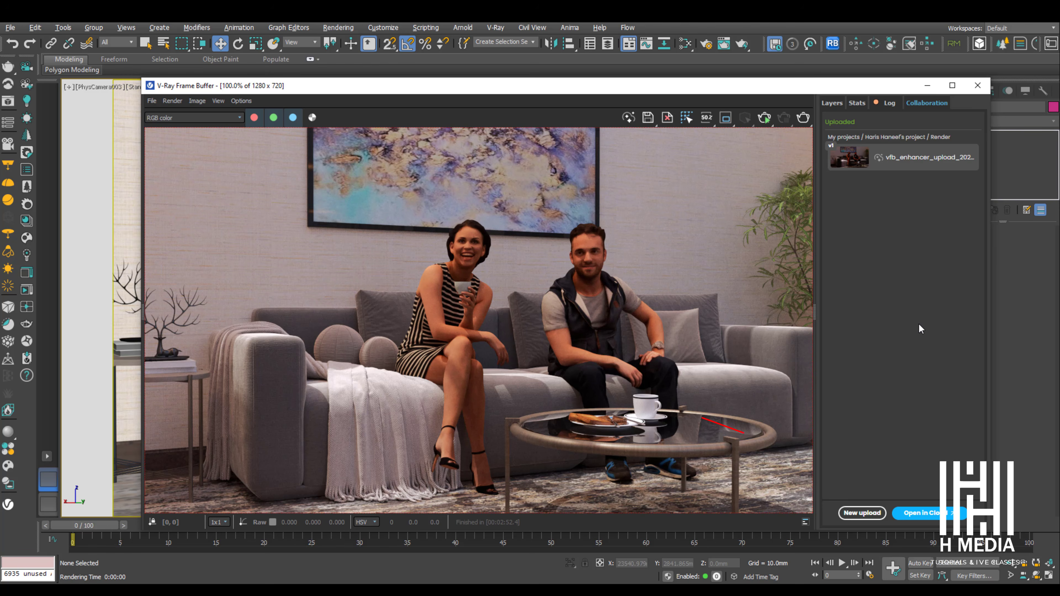
Step: Open the uploaded render in Chaos Cloud in the browser and run the AI enhancement on it
click(935, 514)
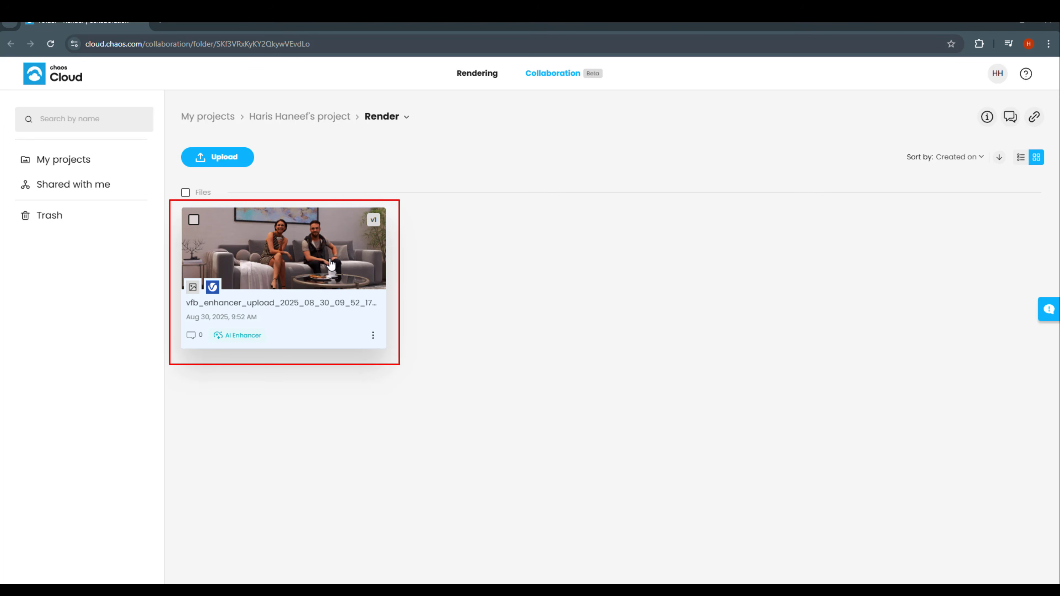
click(331, 264)
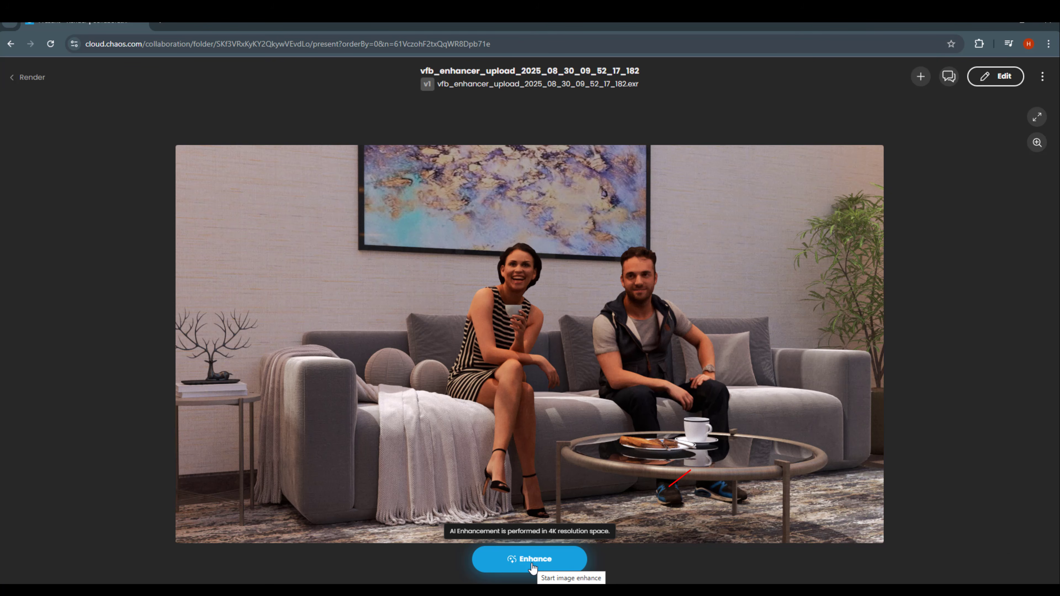
click(550, 560)
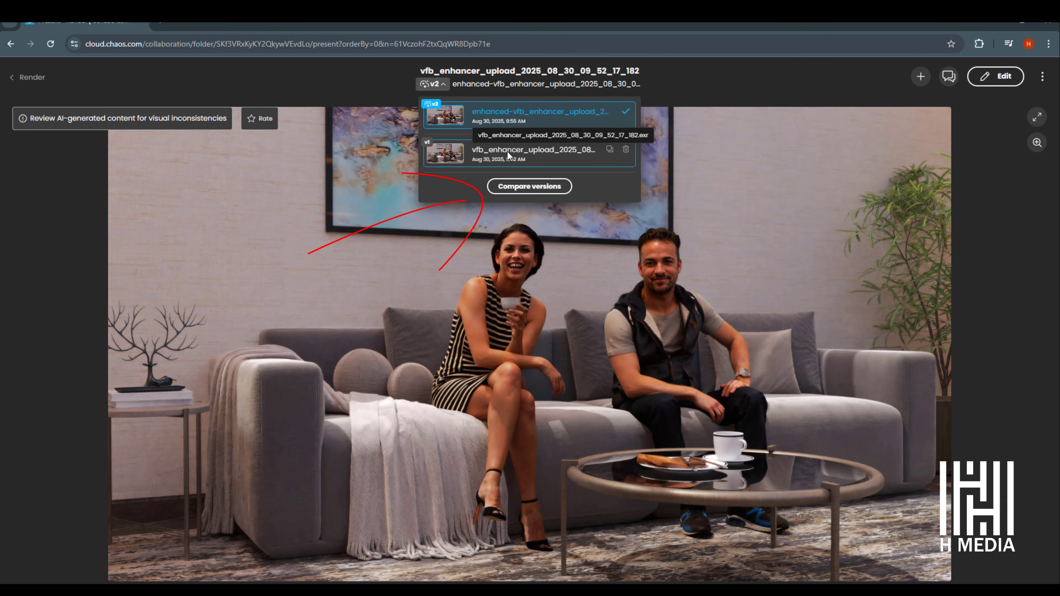
Step: Compare the original v1 with the enhanced v2 and inspect the couple across the A/B divider
click(534, 155)
click(530, 187)
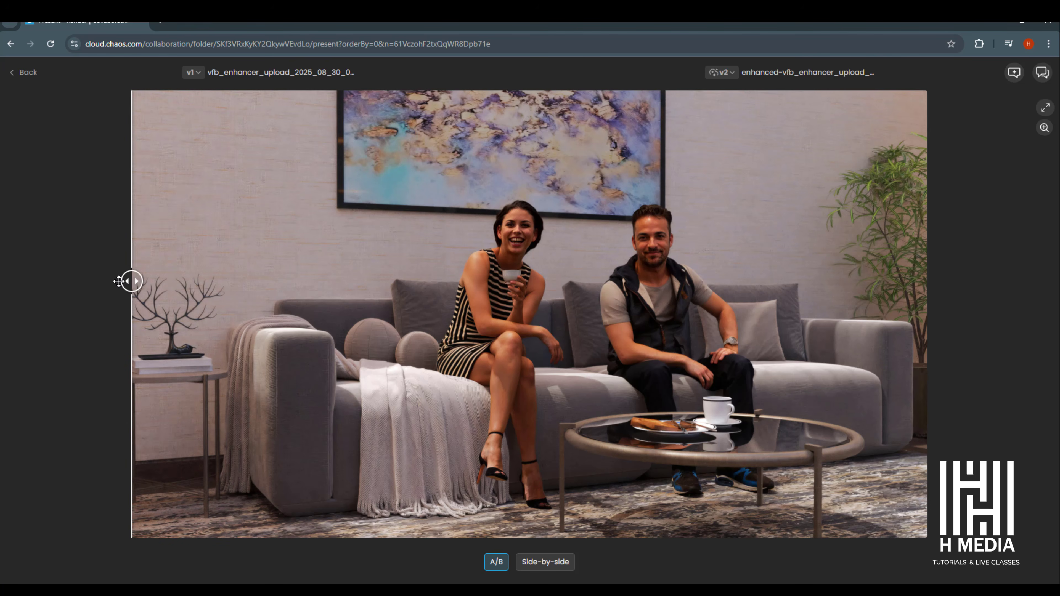
drag(266, 298, 502, 331)
scroll(528, 327, up, 3)
drag(532, 371, 600, 370)
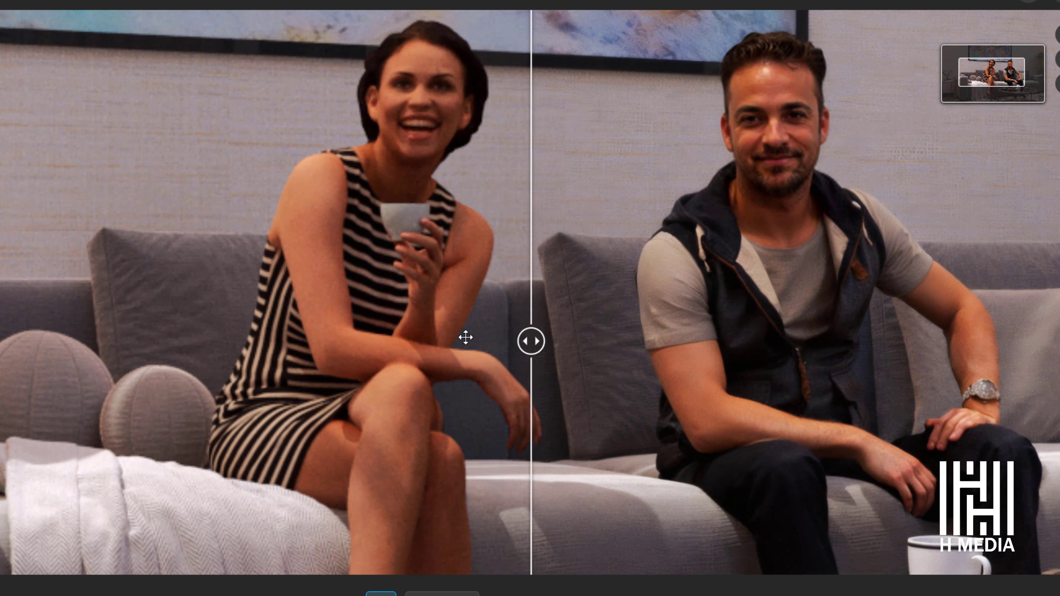
Step: Examine the faces, wall texture and plant in detail, sweeping the A/B divider between original and enhanced versions
drag(465, 338, 261, 287)
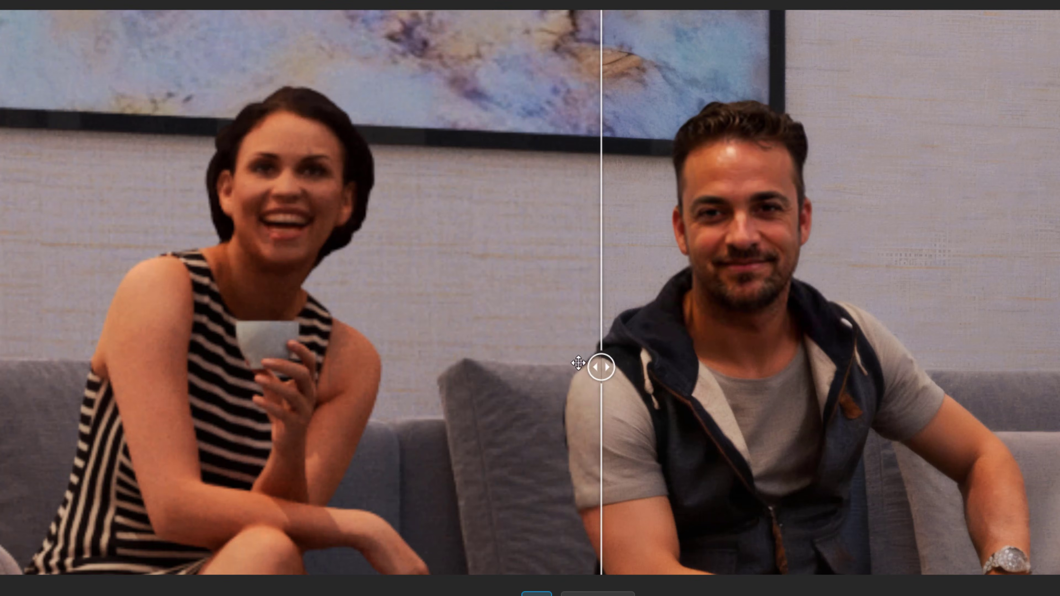
drag(578, 367, 125, 341)
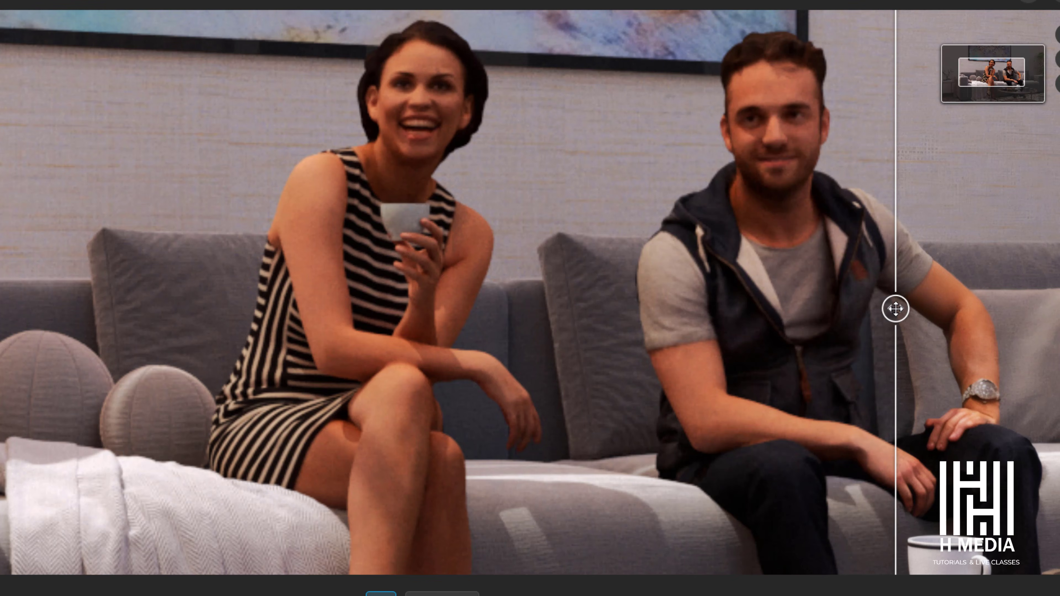
drag(895, 309, 476, 286)
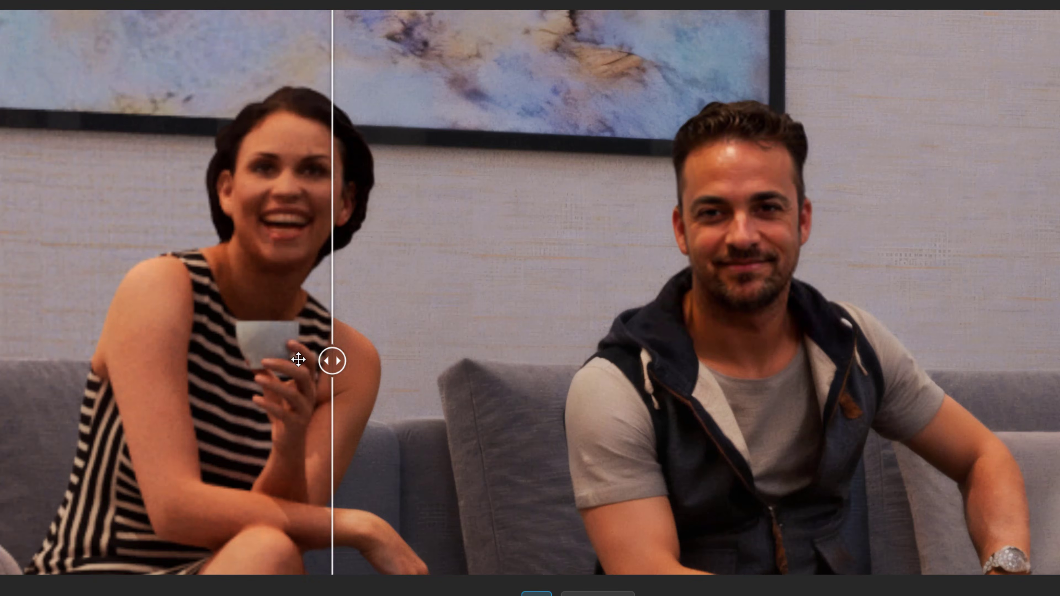
drag(299, 360, 792, 358)
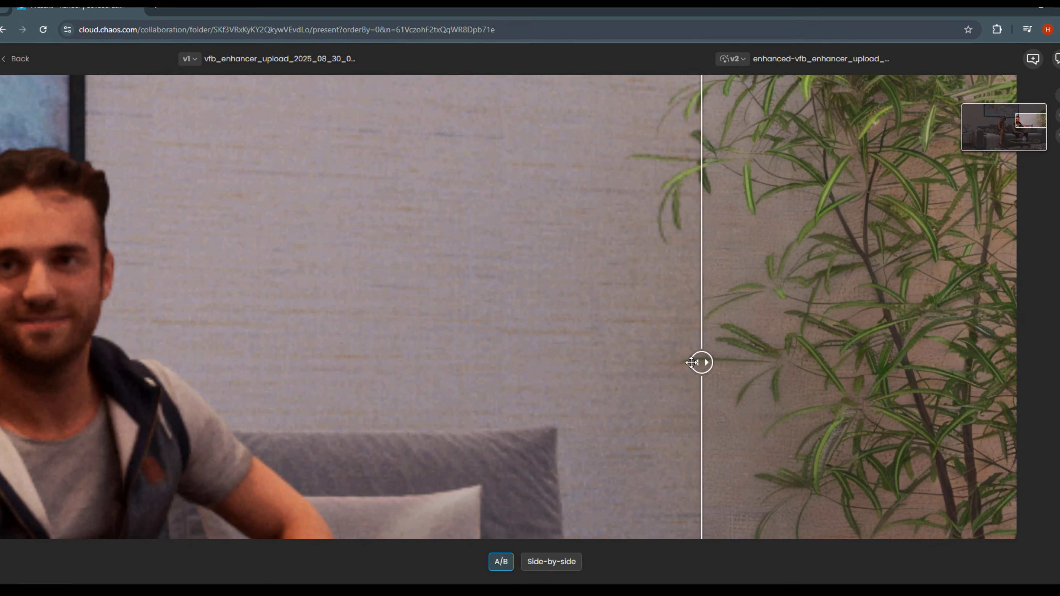
drag(692, 363, 665, 366)
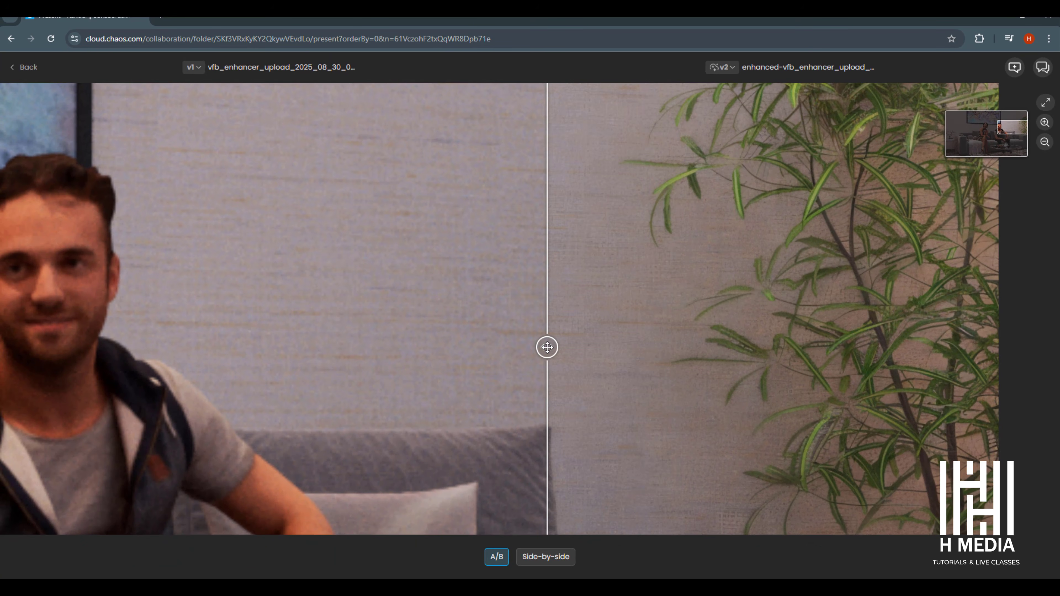
drag(430, 338, 163, 339)
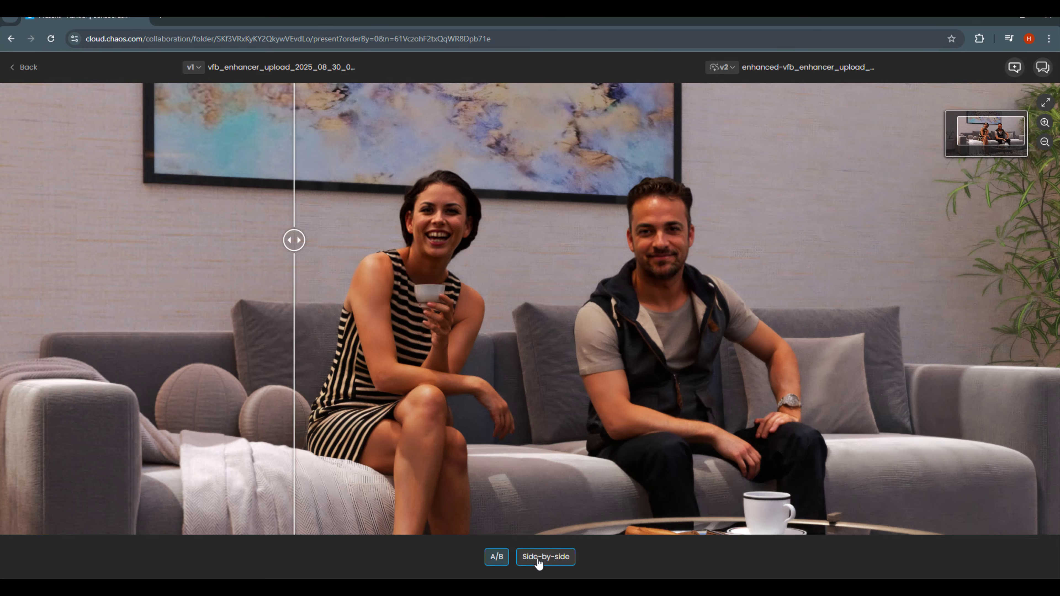
Step: Show both versions side by side and examine the couple at matching close-up in each pane
click(538, 558)
scroll(514, 467, up, 5)
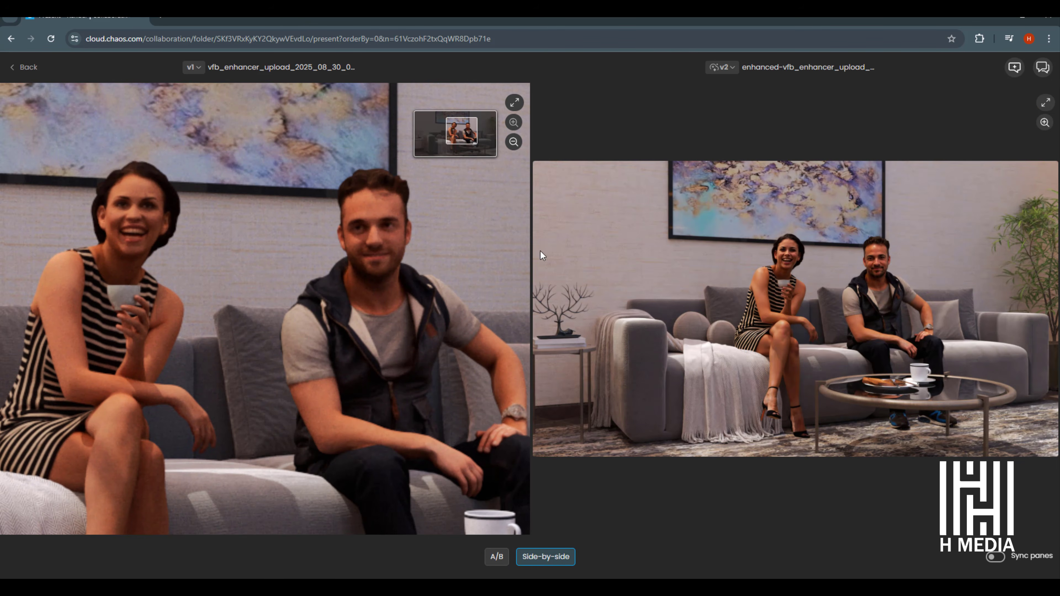
scroll(701, 263, up, 5)
scroll(663, 278, down, 2)
scroll(663, 279, up, 2)
drag(483, 316, 483, 318)
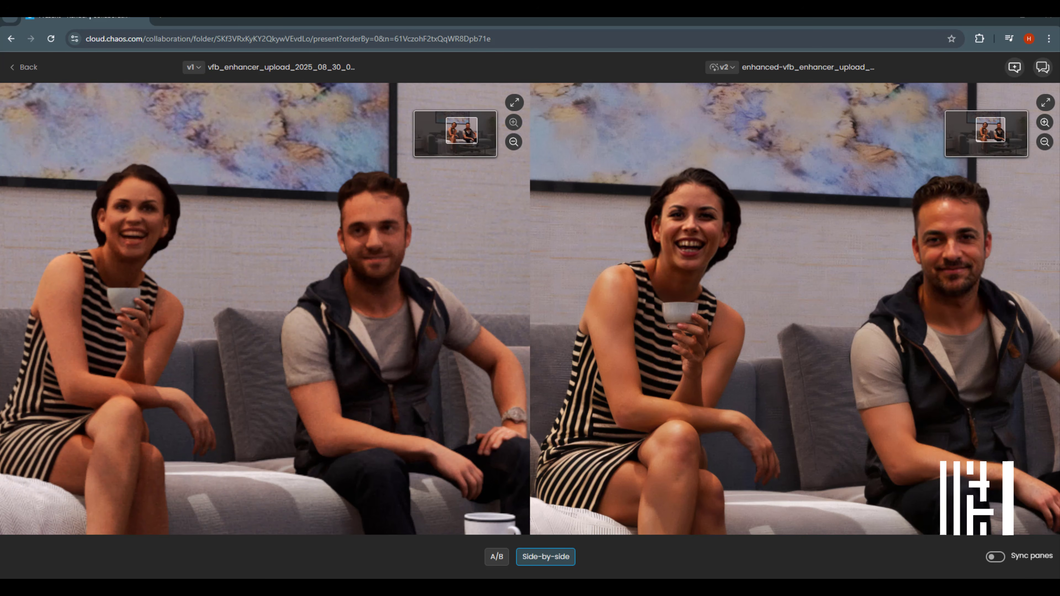
Step: Return the comparison to A/B mode and inspect the enhanced couple up close
click(497, 558)
scroll(662, 353, up, 4)
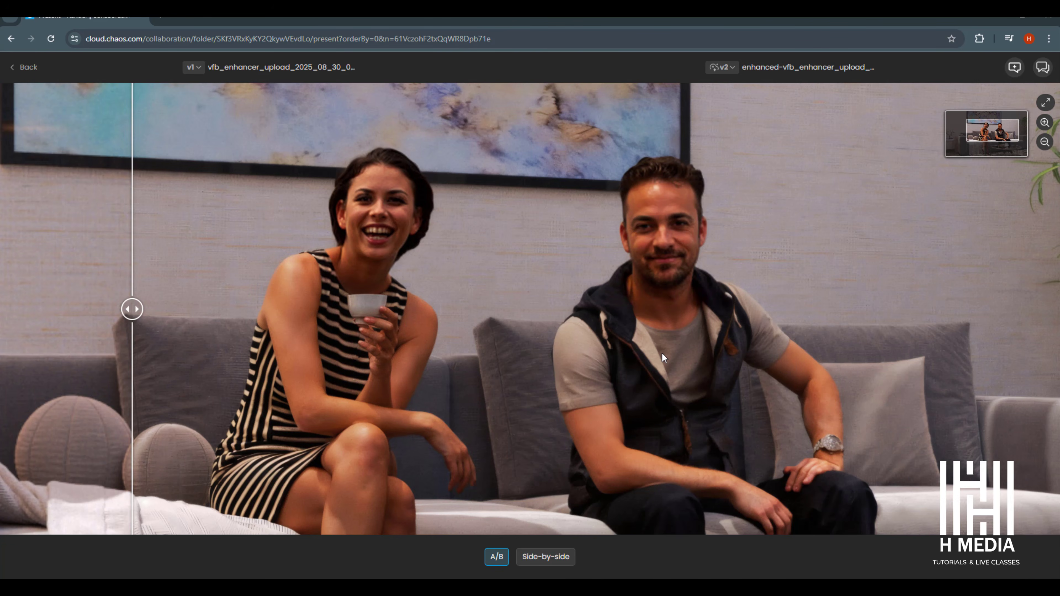